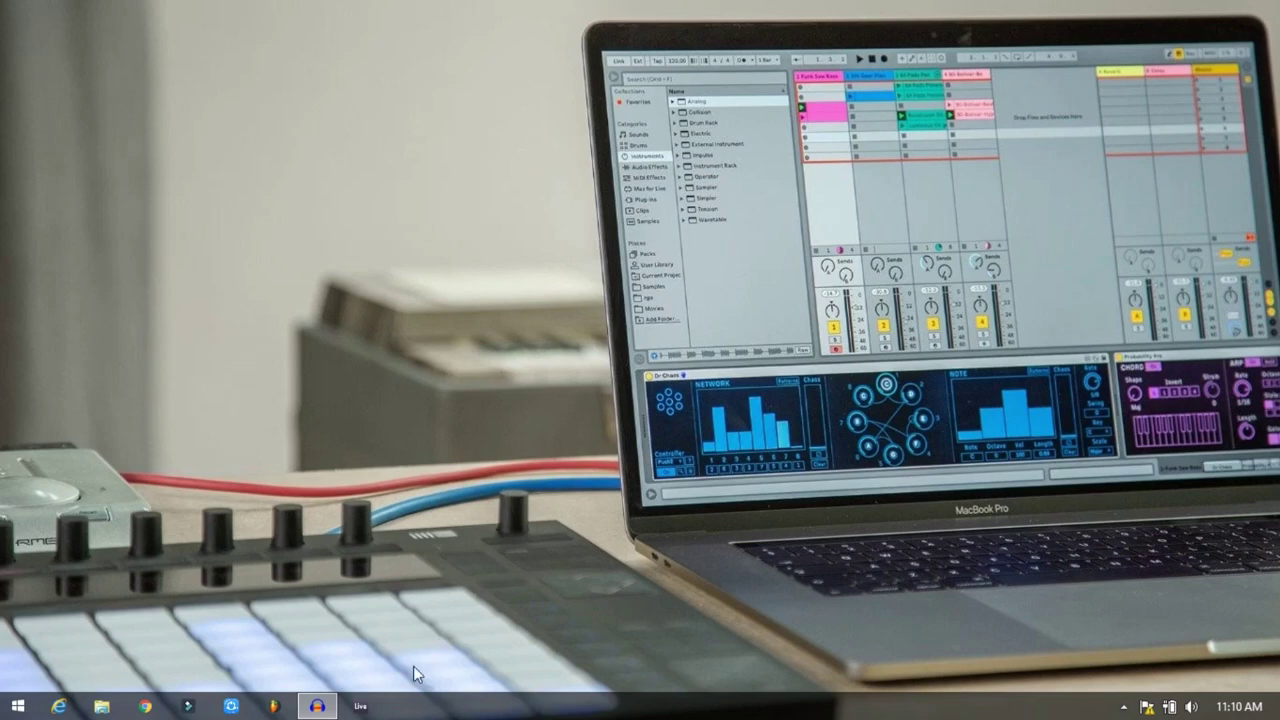
Open Ableton Live and hide the device detail view below the session tracks.
left_click(362, 706)
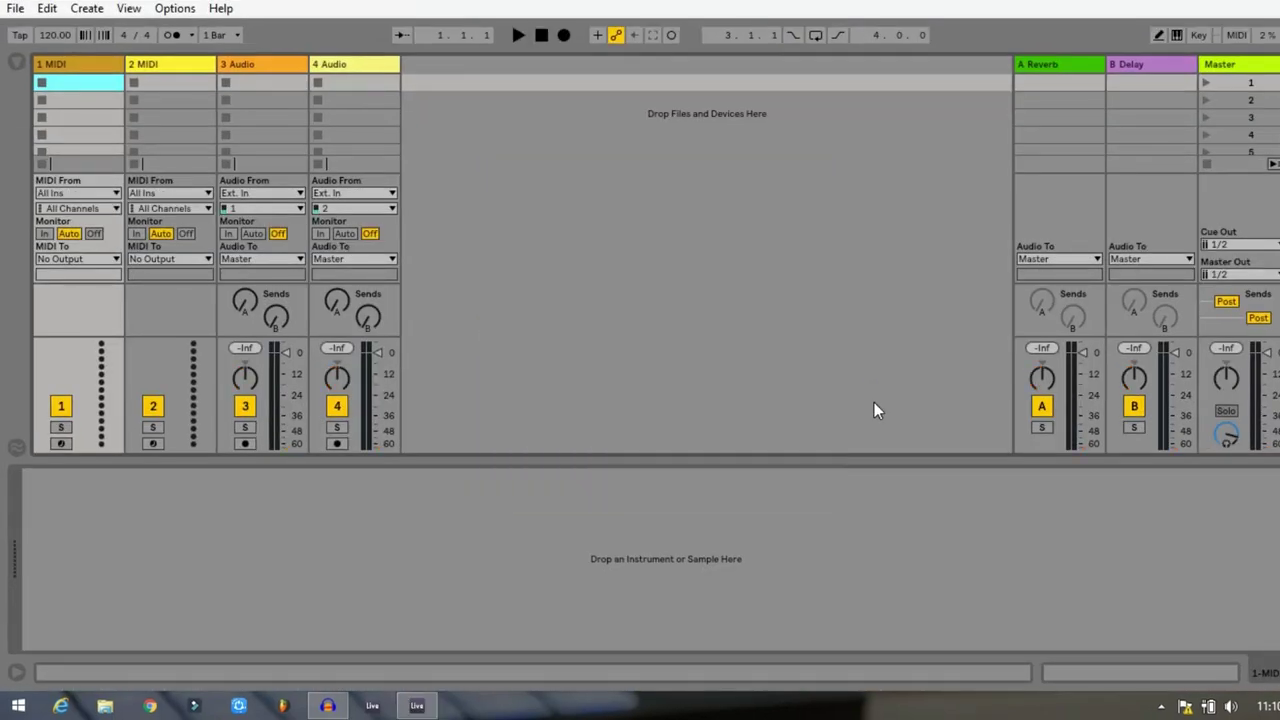
left_click(870, 459)
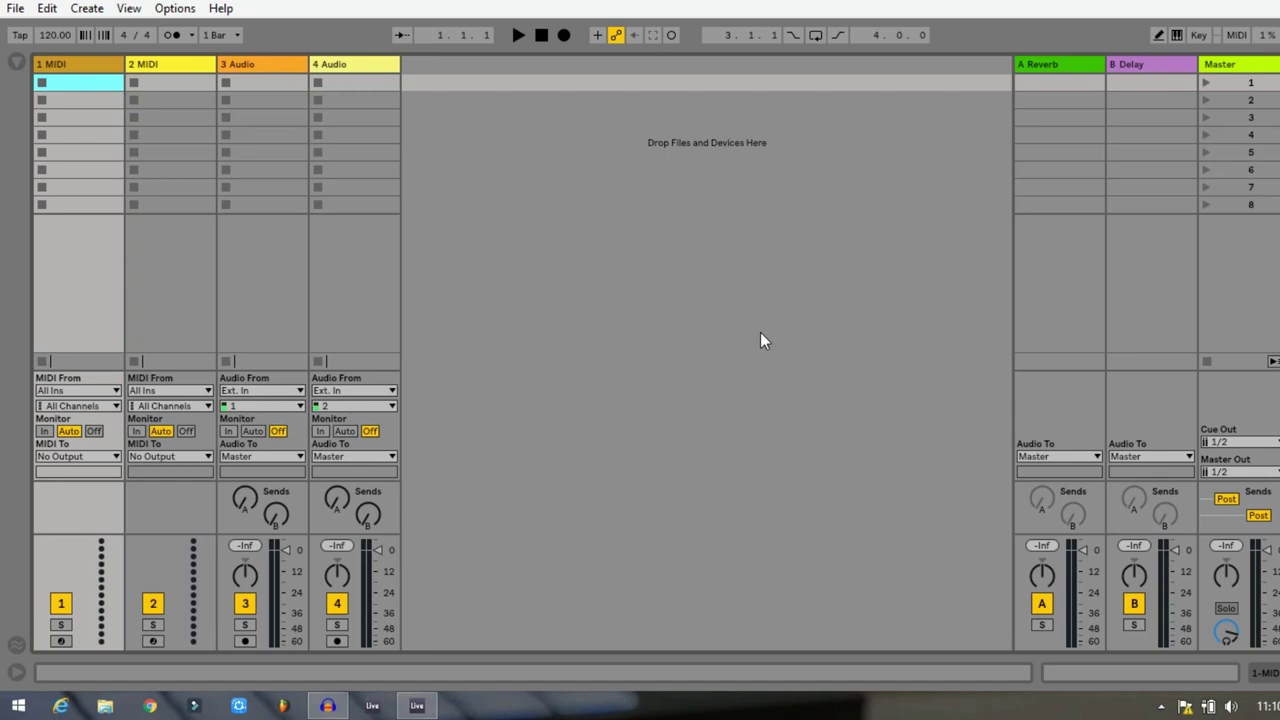
In the Link/MIDI preferences, assign APC Key 25 as the first control surface.
left_click(175, 8)
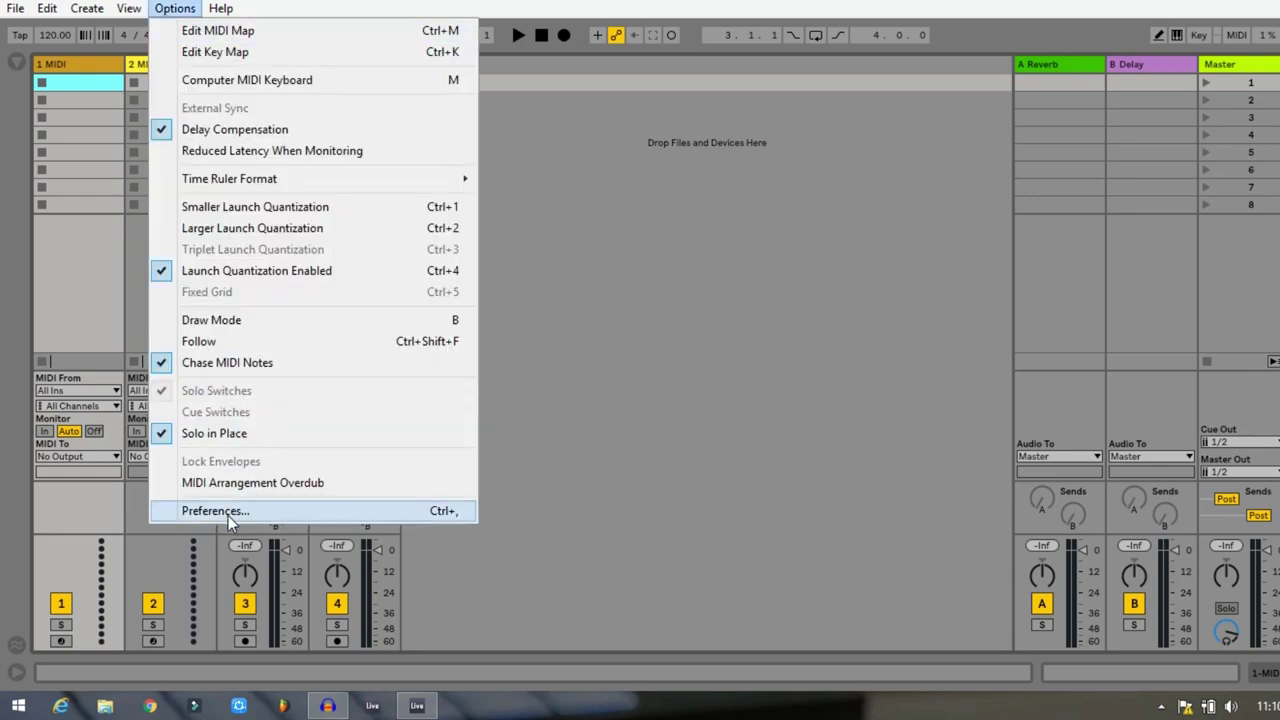
left_click(440, 513)
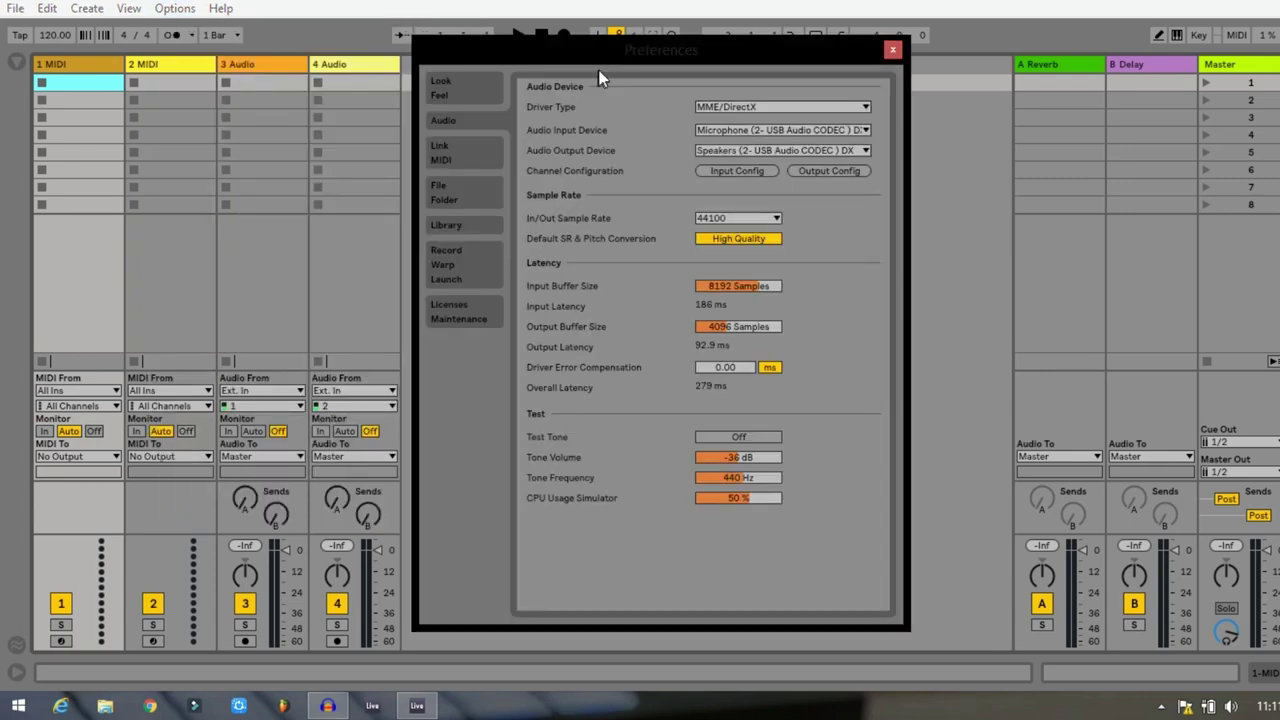
left_click_drag(580, 60, 496, 55)
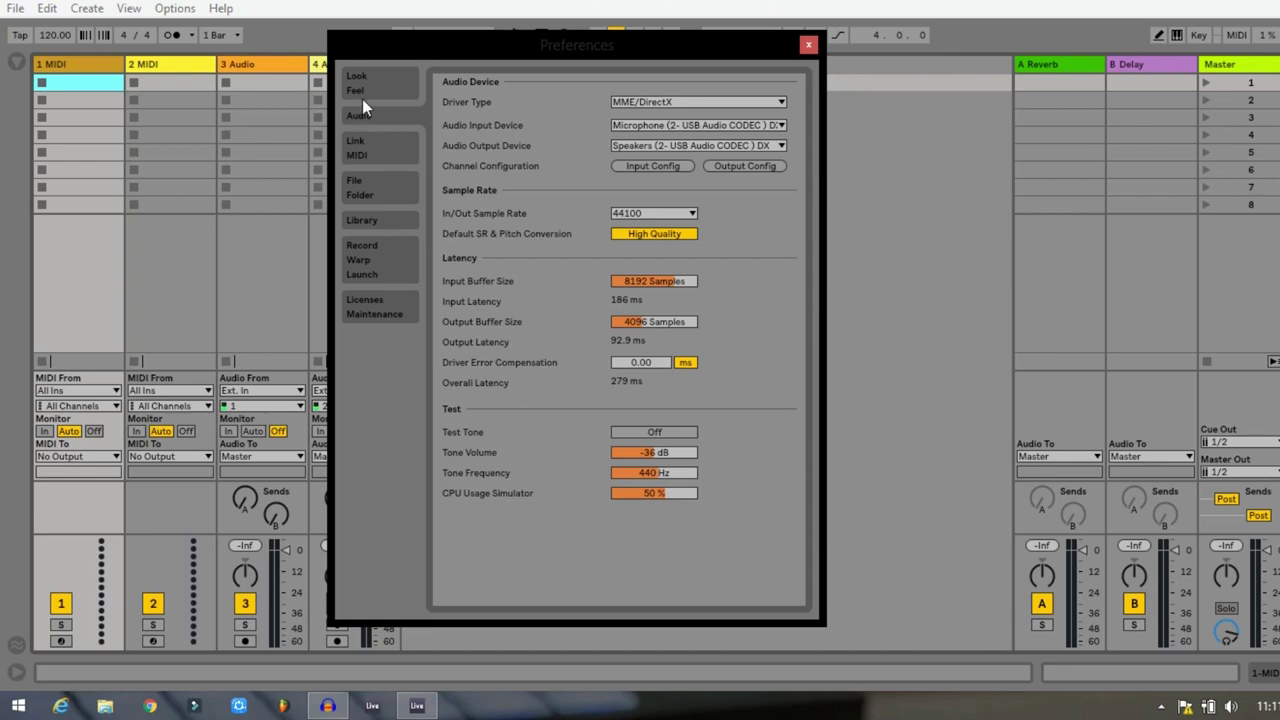
left_click(370, 160)
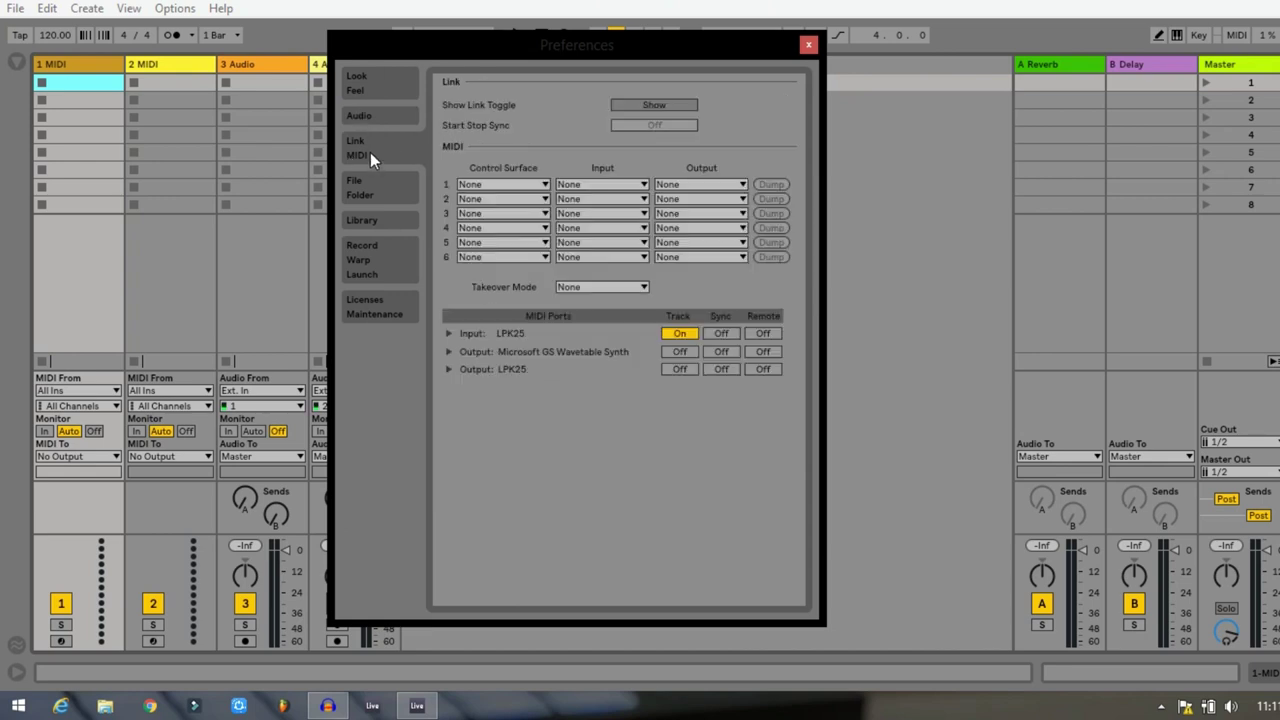
left_click(531, 185)
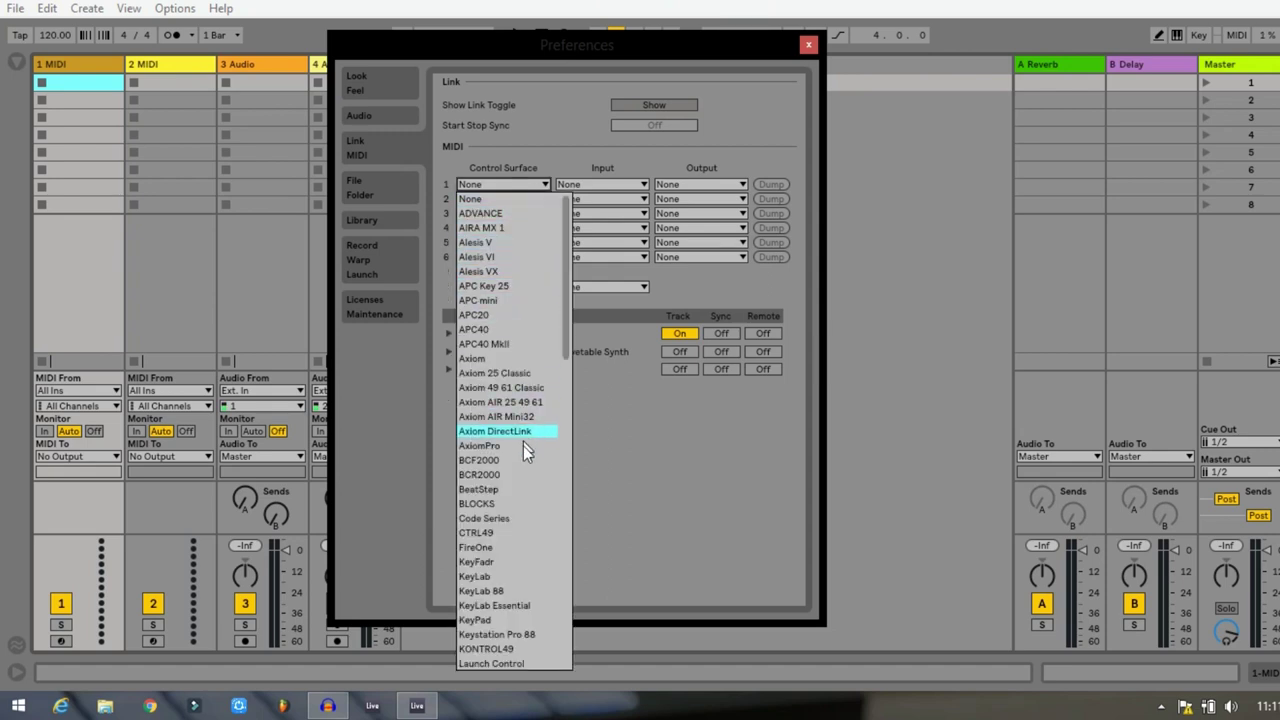
scroll(519, 467, "down", 1)
scroll(519, 467, "down", 7)
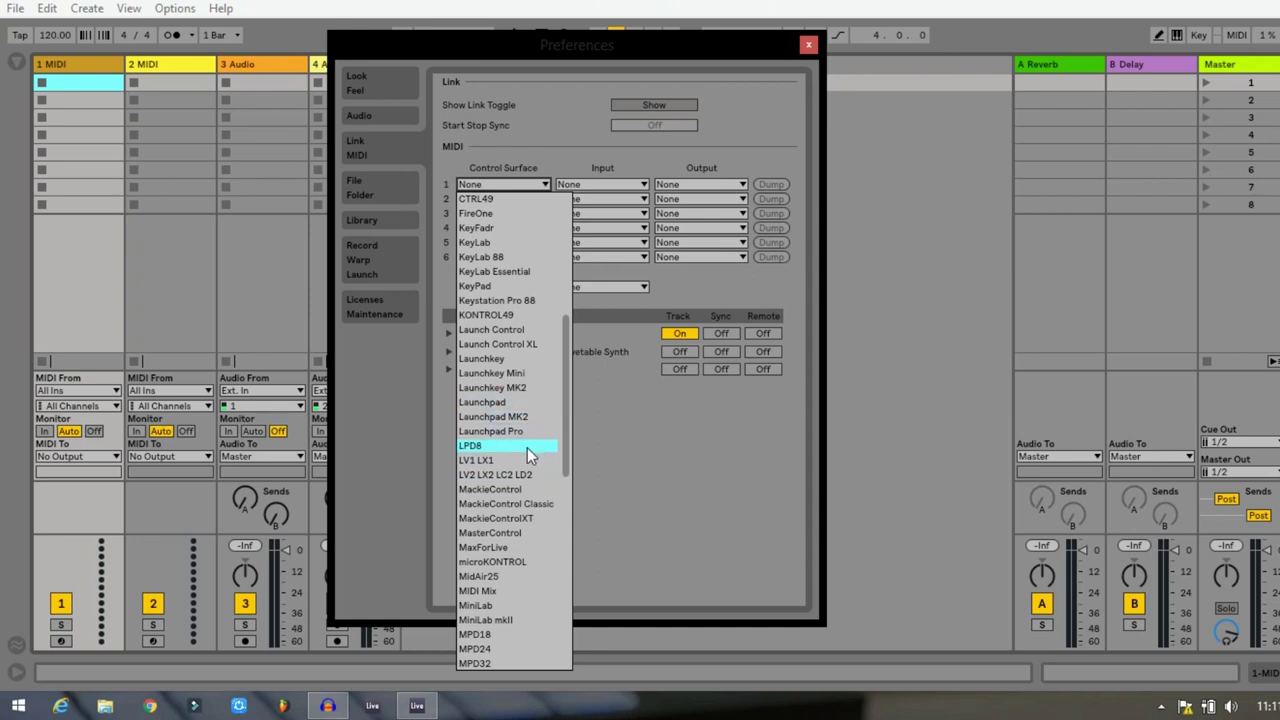
scroll(525, 441, "up", 8)
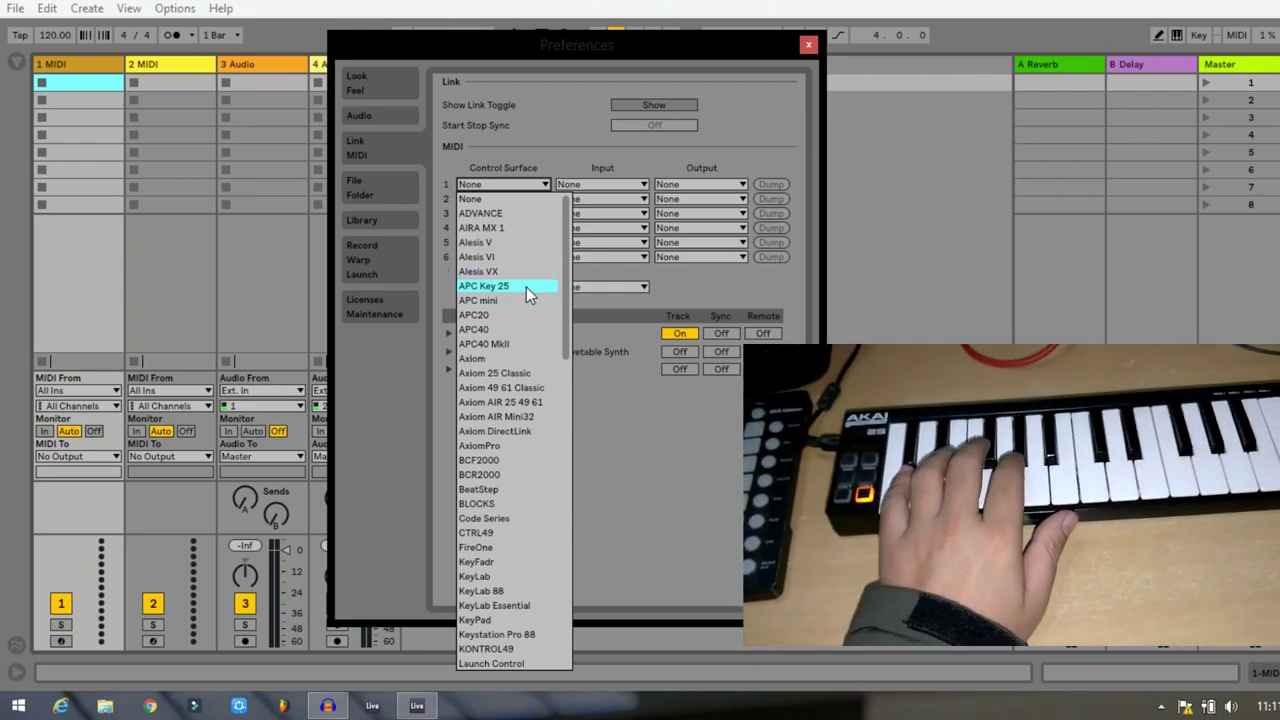
left_click(526, 287)
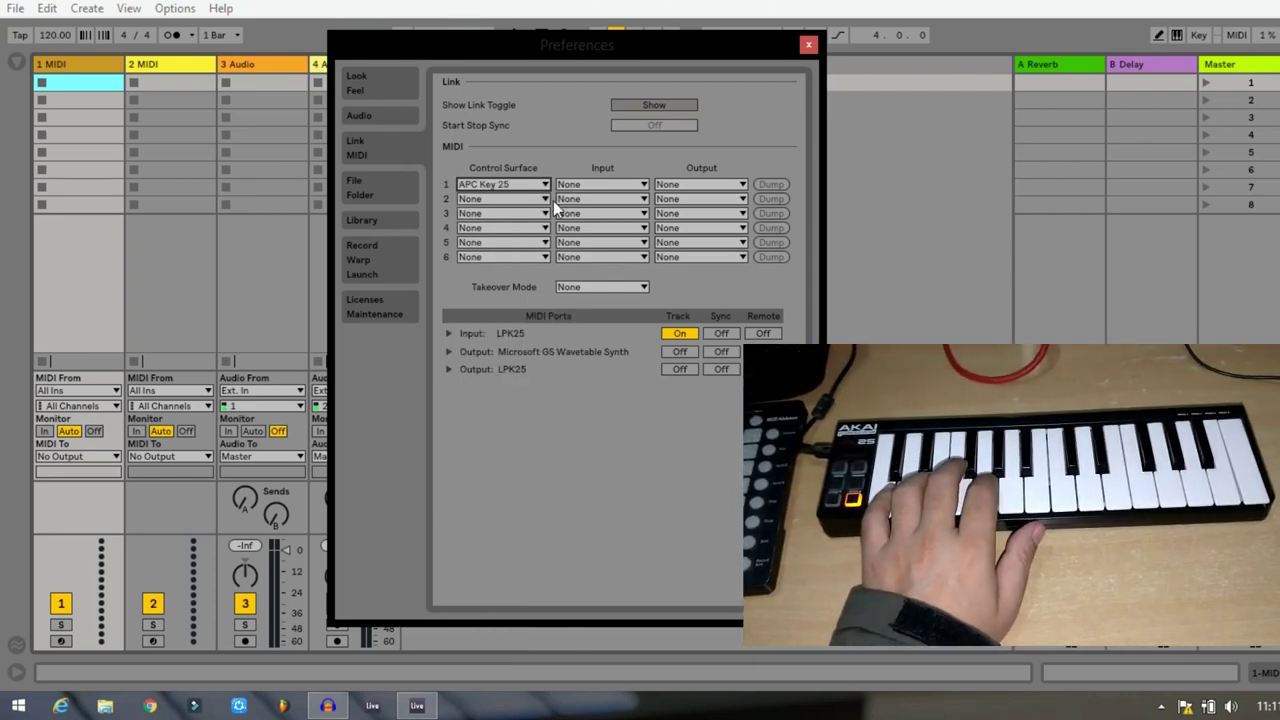
Set the APC Key 25's input and output to LPK25, enable Remote for its input port, and close the preferences.
left_click(625, 184)
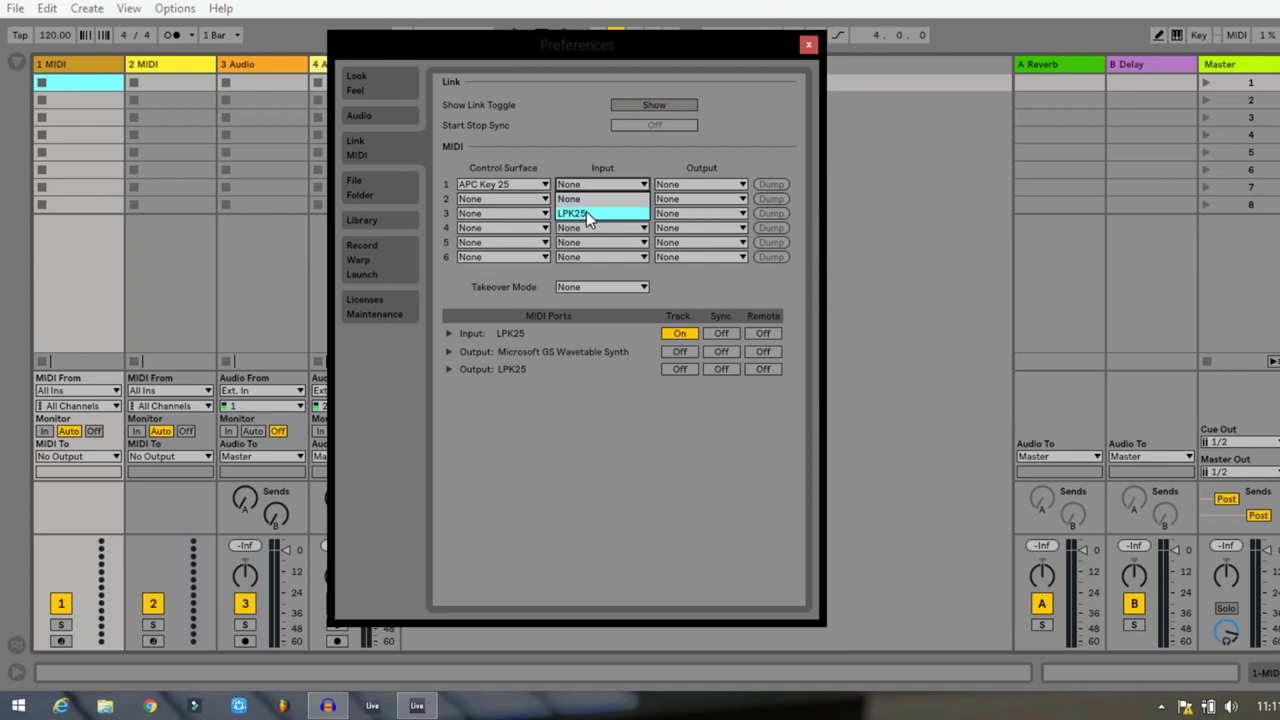
left_click(588, 214)
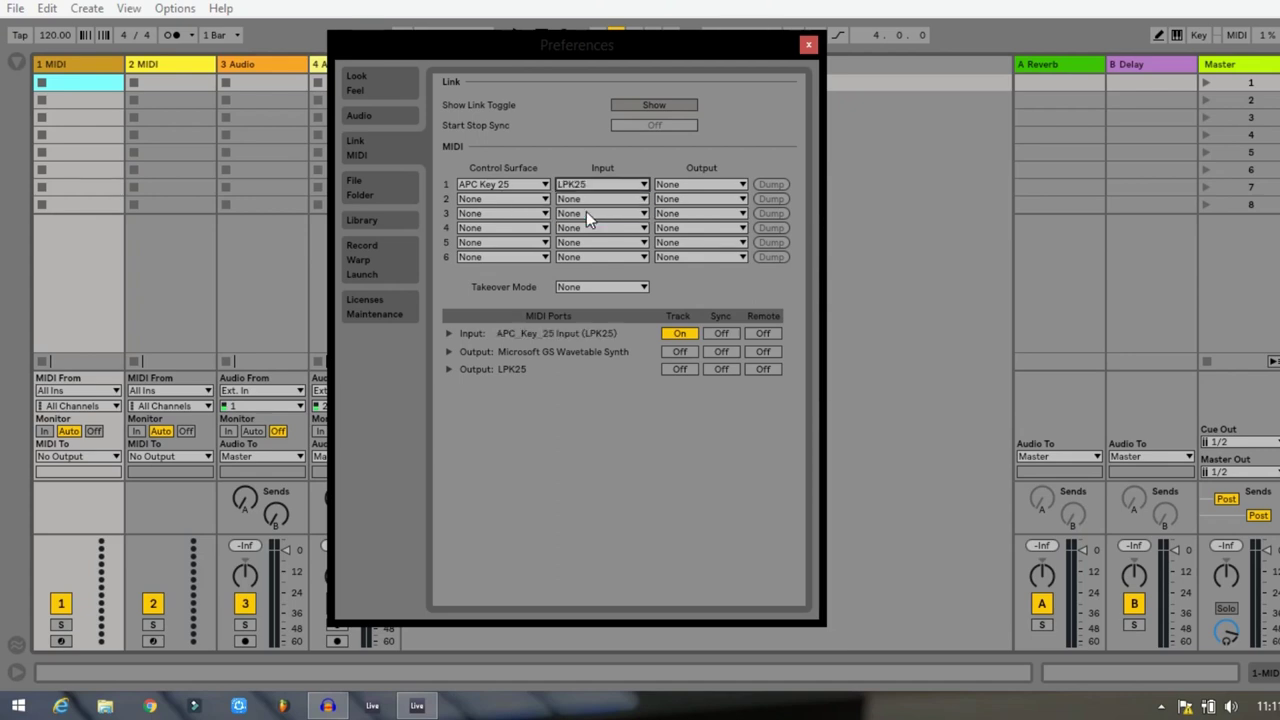
left_click(722, 186)
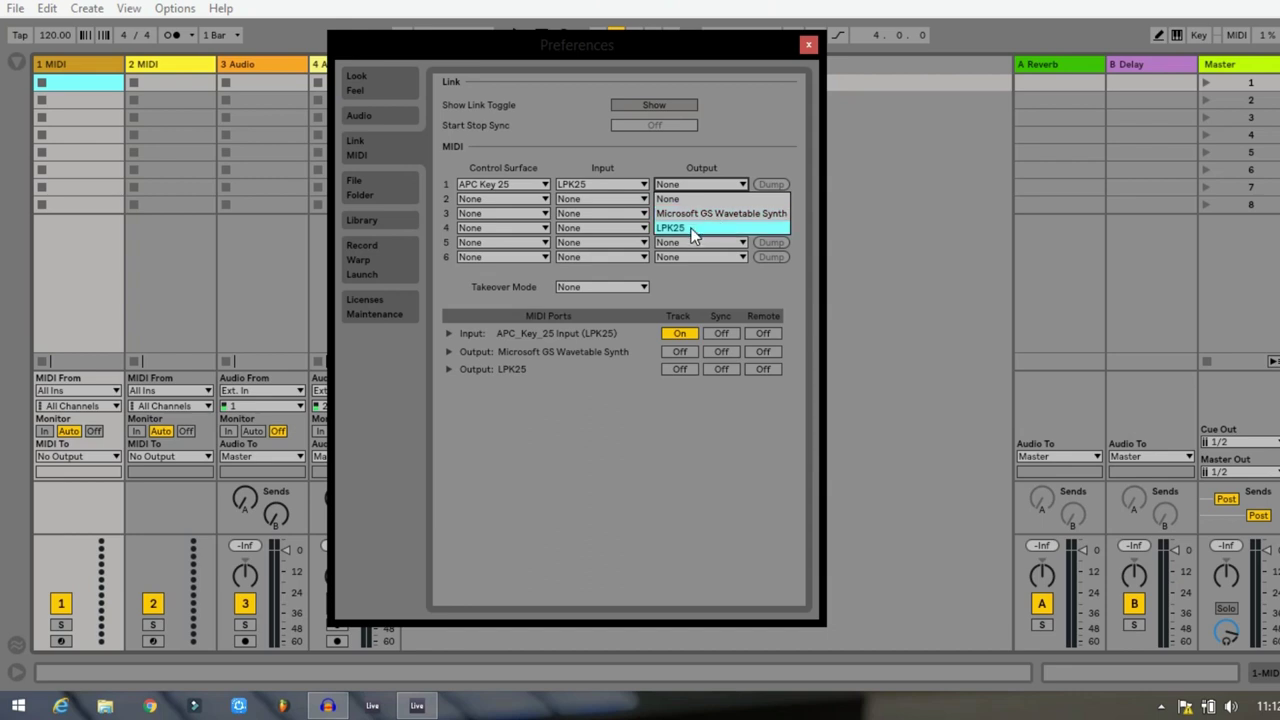
left_click(693, 229)
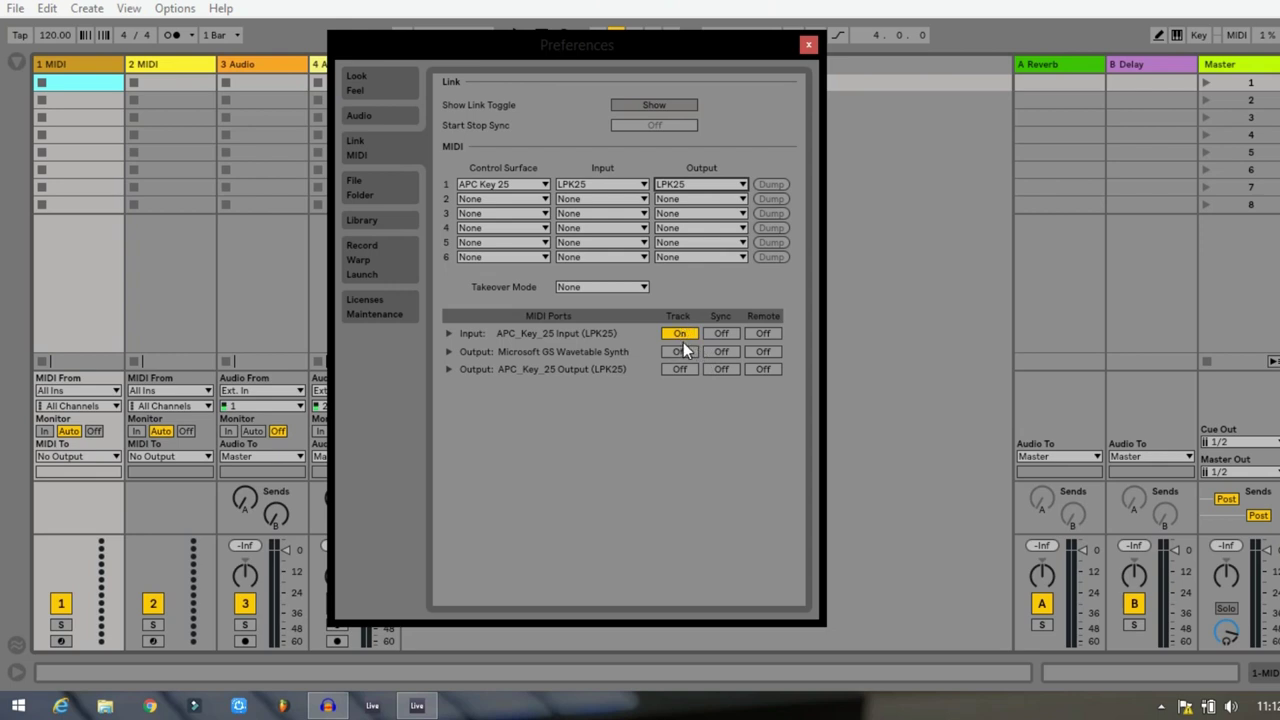
left_click(771, 333)
left_click(809, 46)
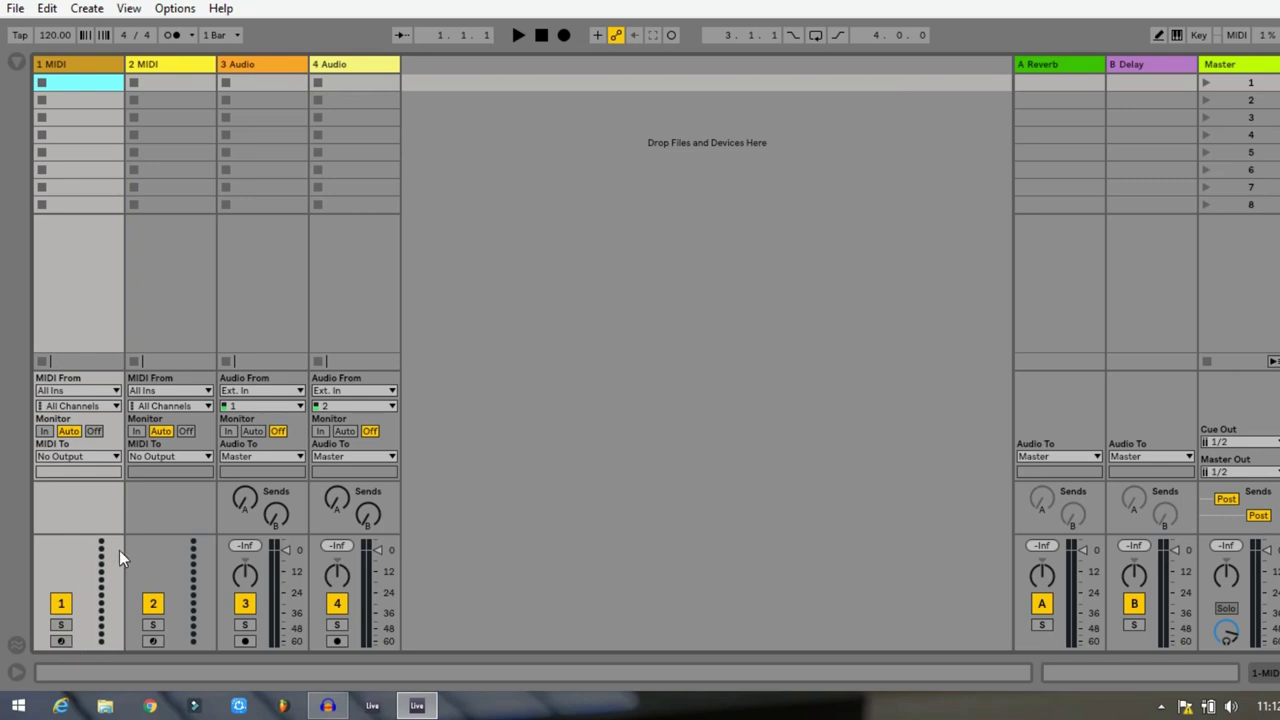
Arm the 1 MIDI track for recording so it receives the keyboard's notes.
left_click(61, 641)
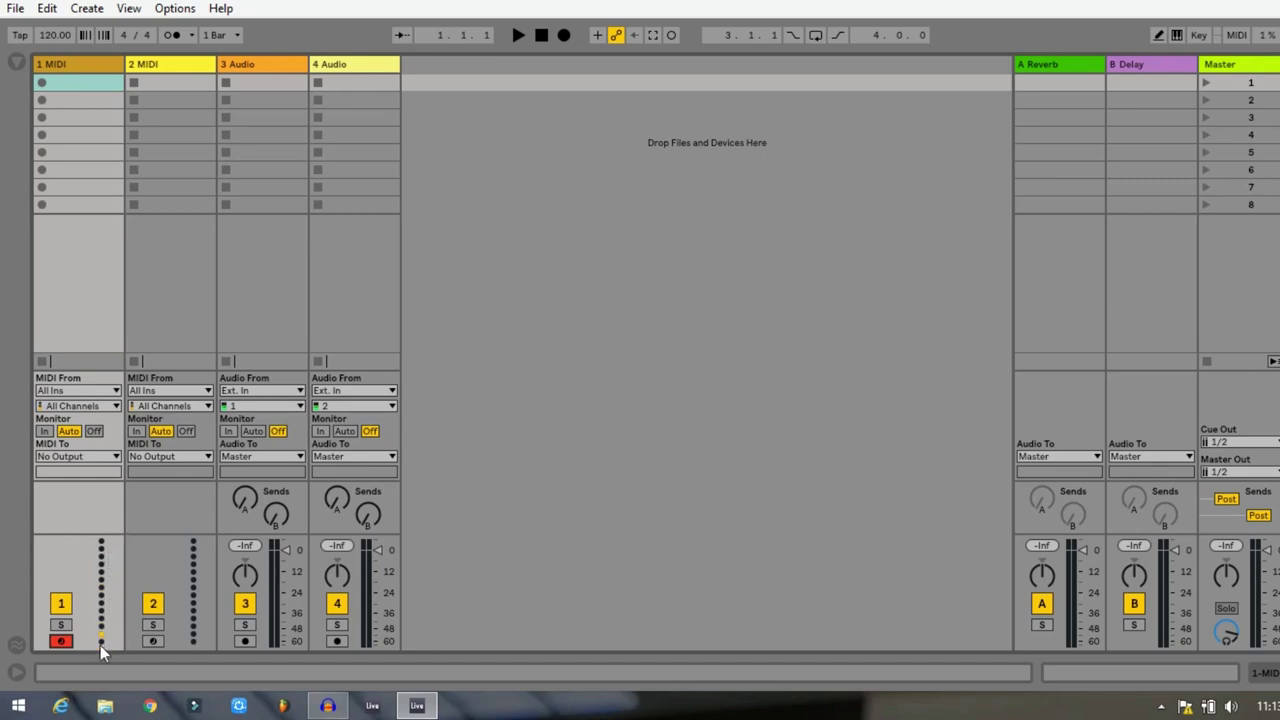
left_click(61, 642)
left_click(61, 641)
Reopen the MIDI preferences and assign Launchpad as the second control surface.
left_click(172, 12)
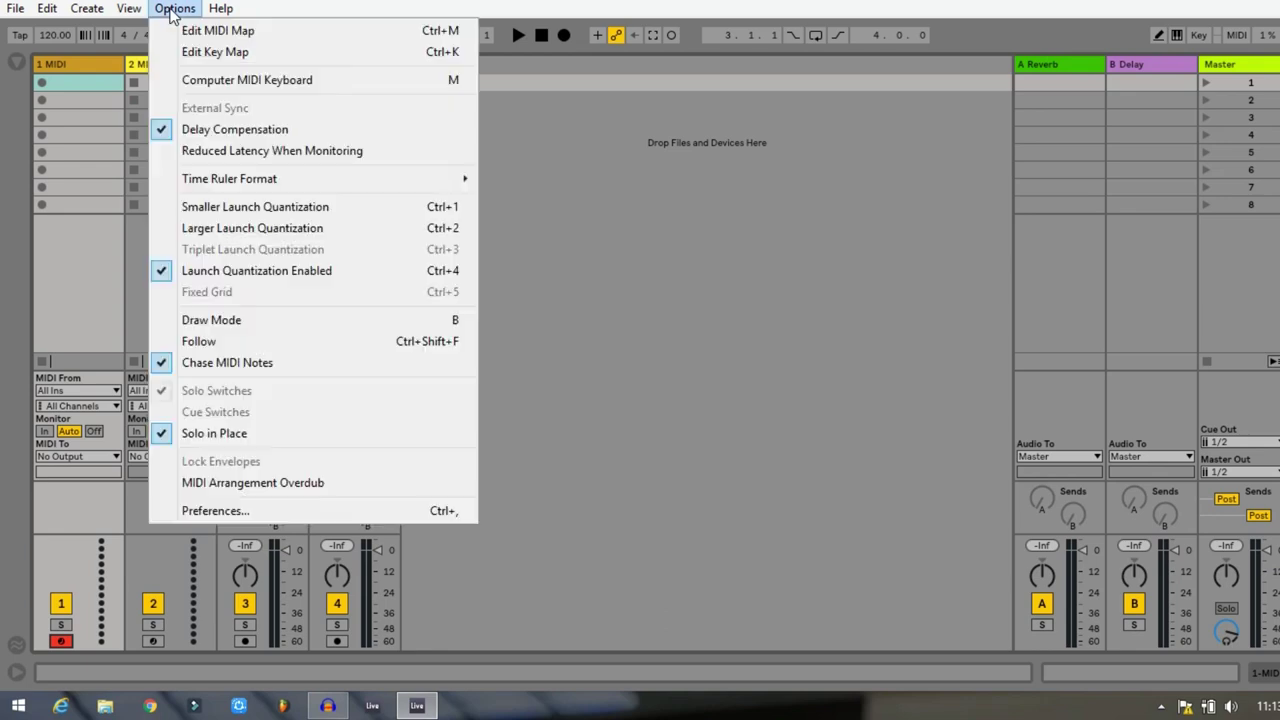
left_click(216, 512)
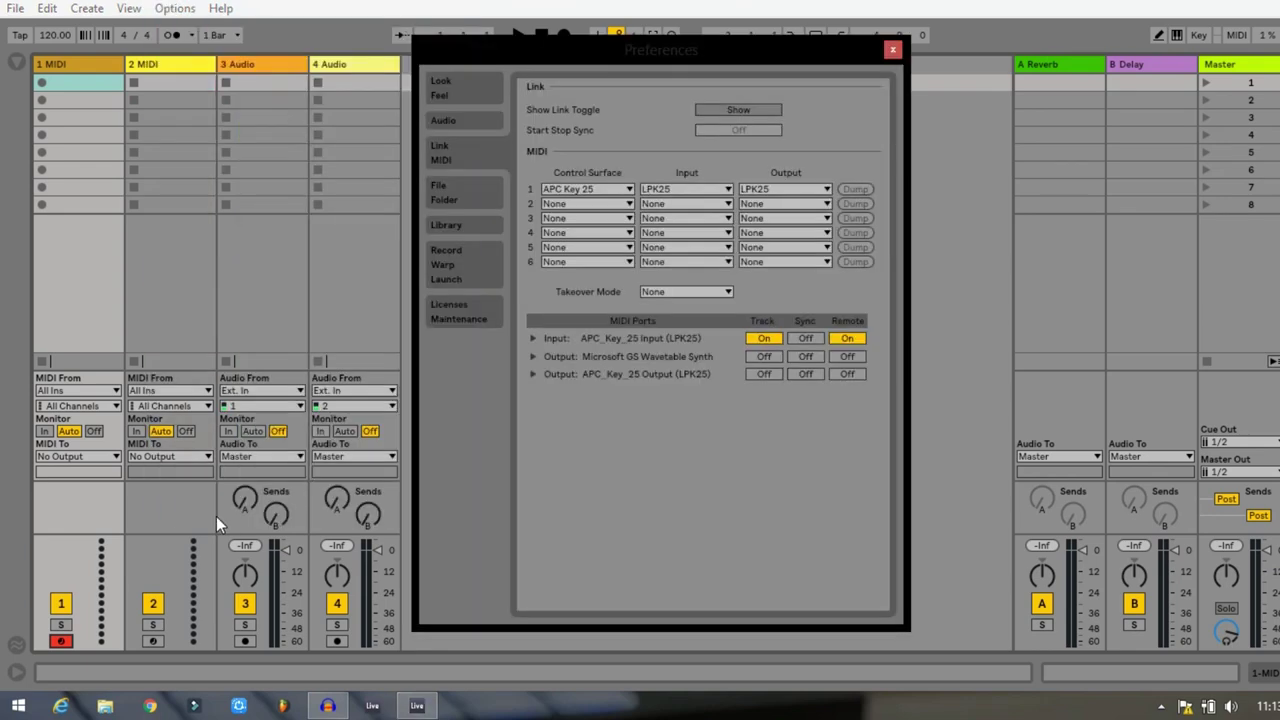
left_click(603, 205)
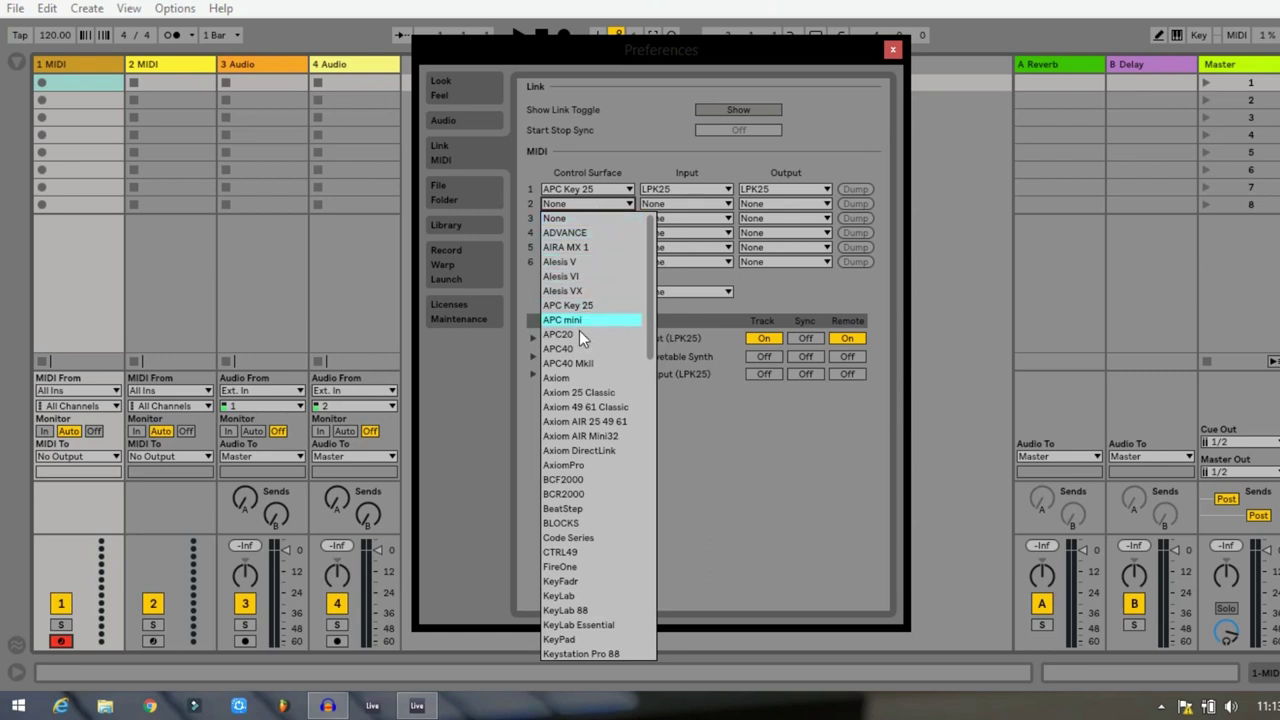
scroll(589, 413, "down", 1)
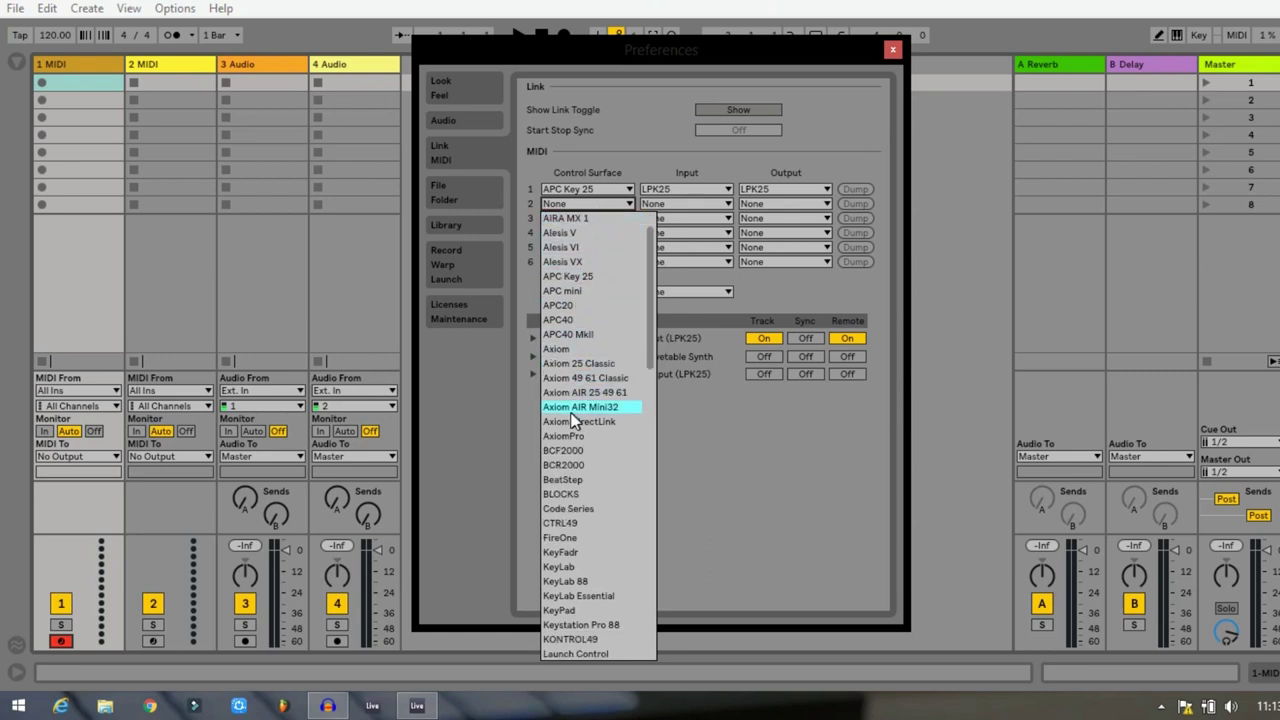
key("l")
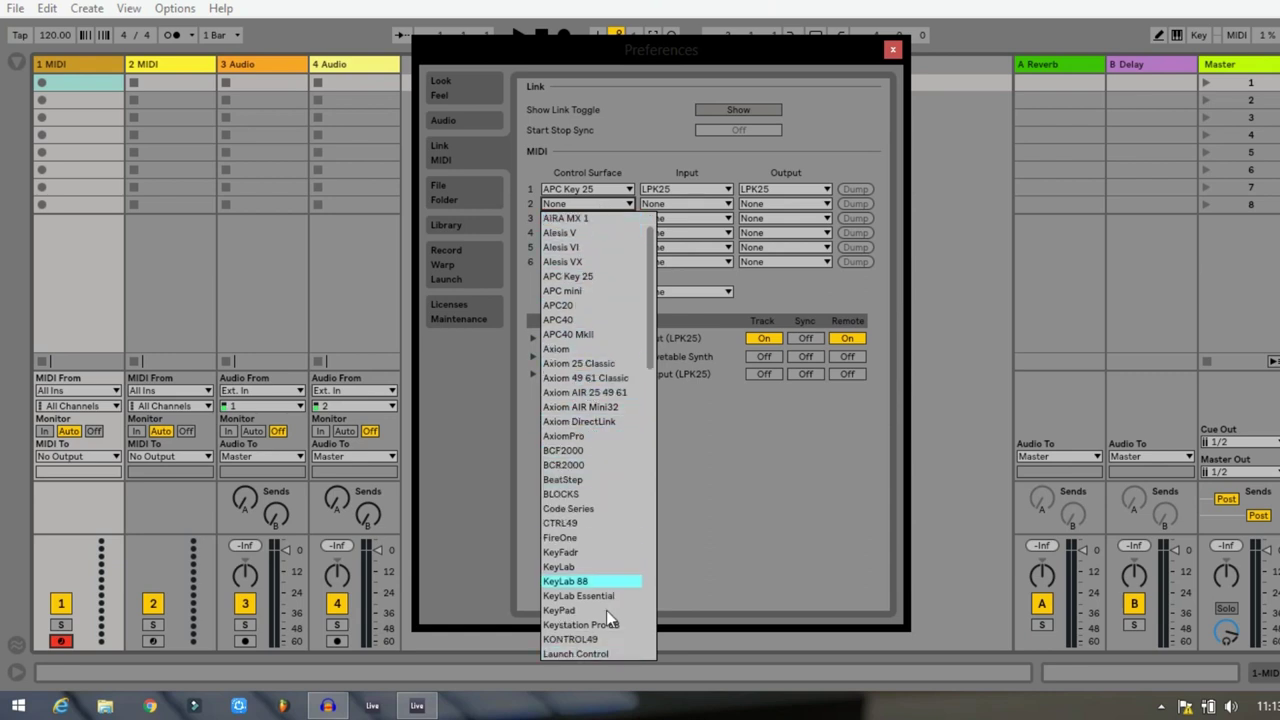
scroll(586, 664, "down", 3)
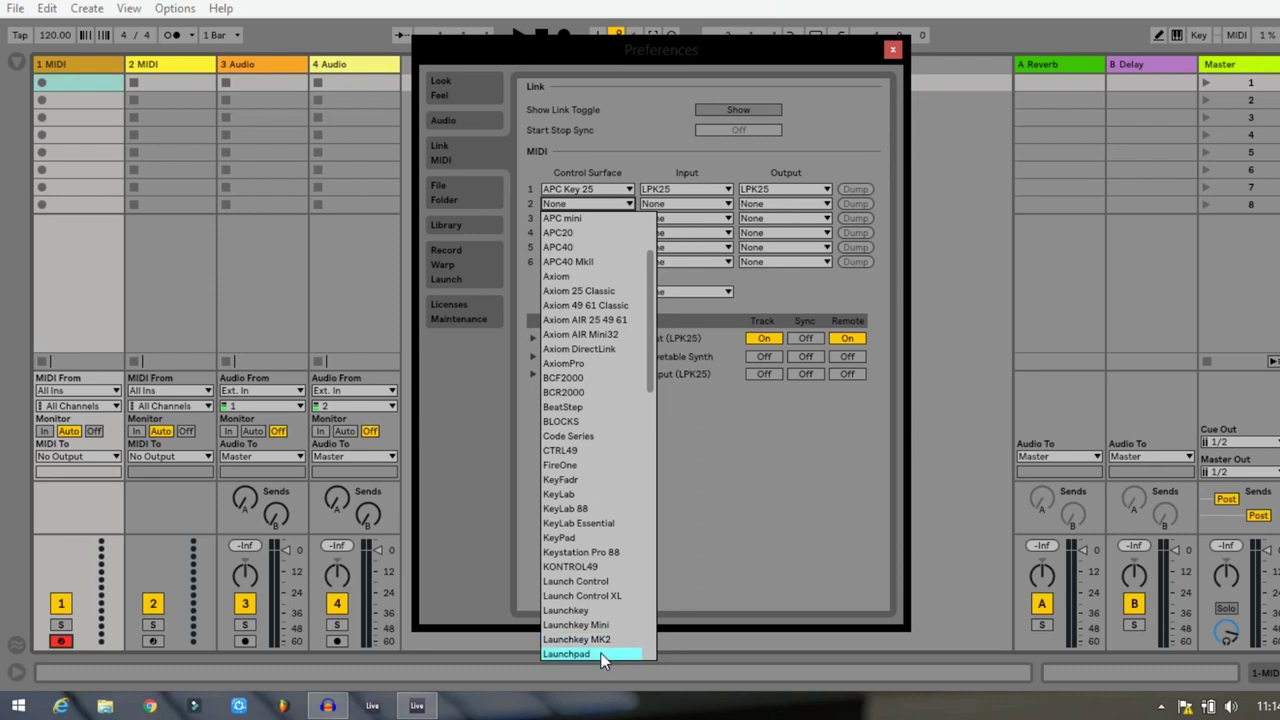
left_click(602, 655)
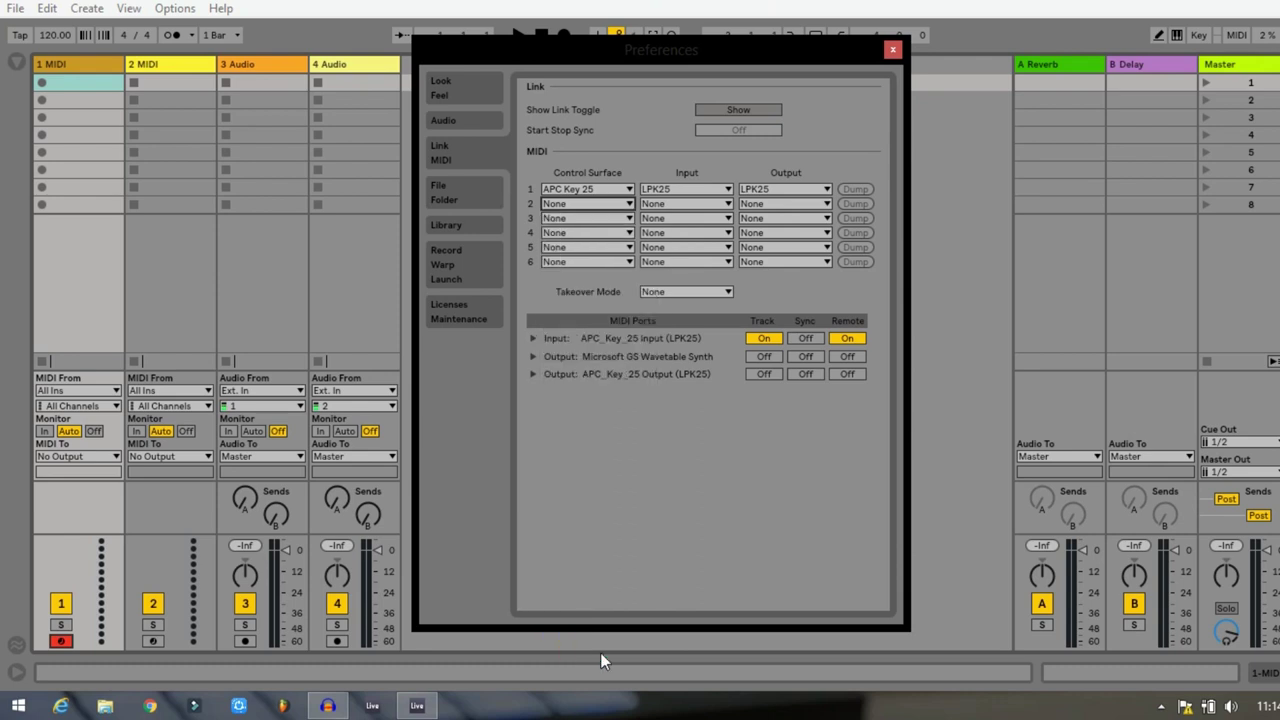
Check which input and output devices are available for the Launchpad control surface.
left_click(706, 204)
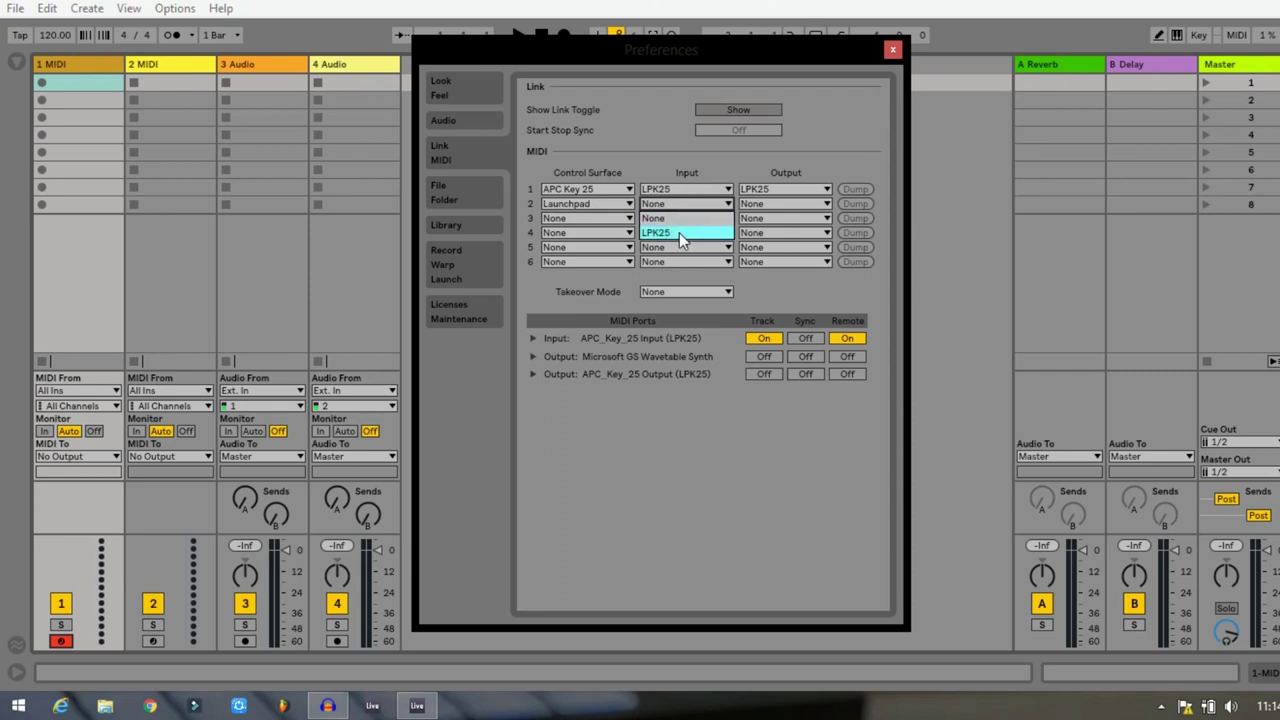
left_click(798, 206)
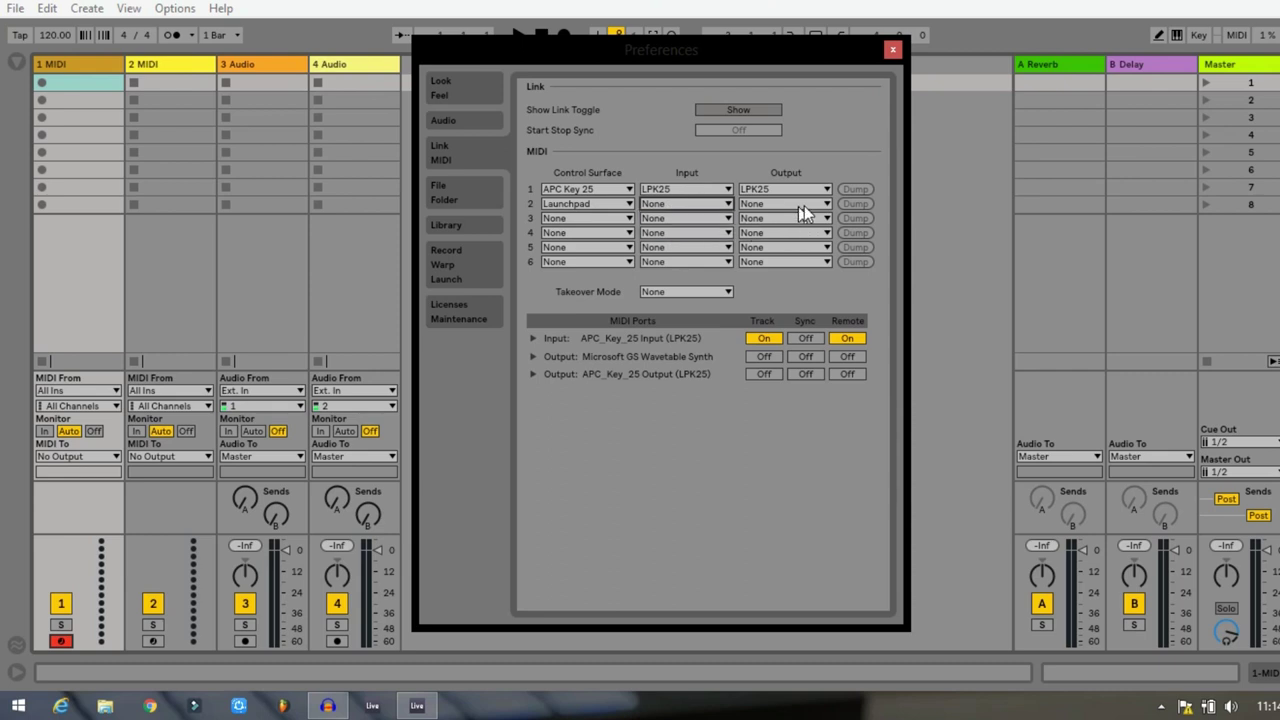
left_click(804, 205)
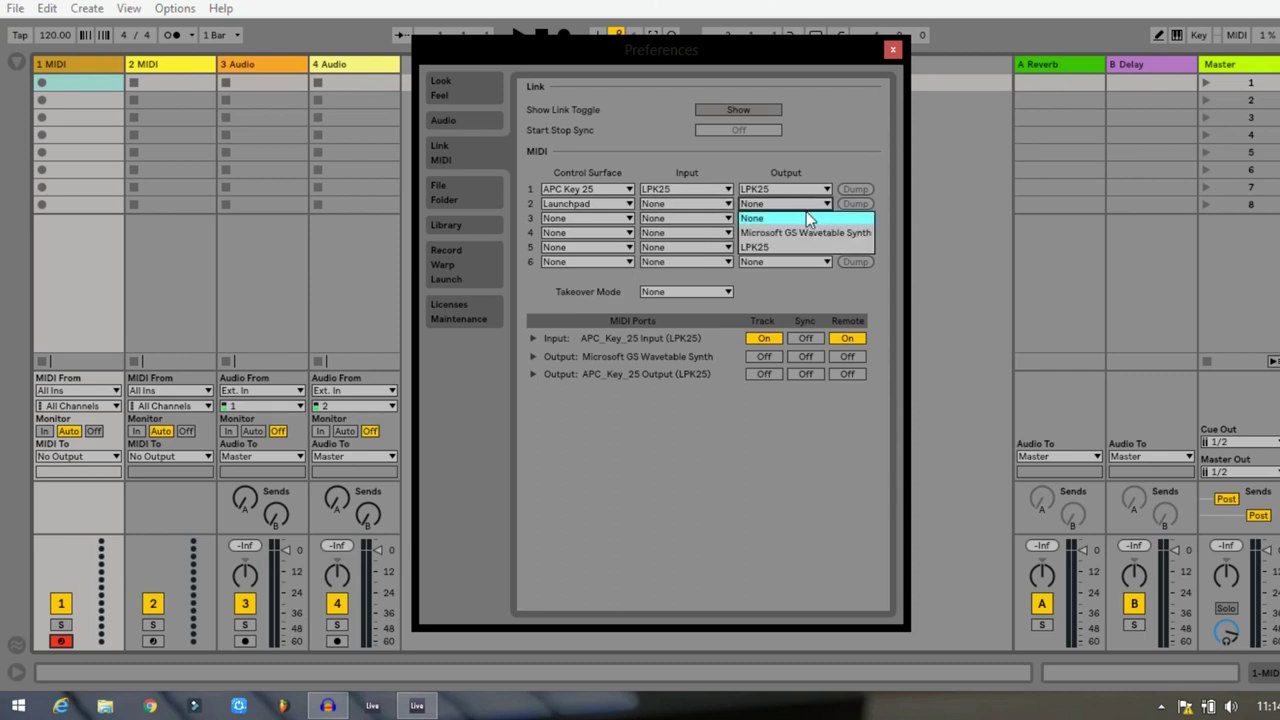
left_click(824, 164)
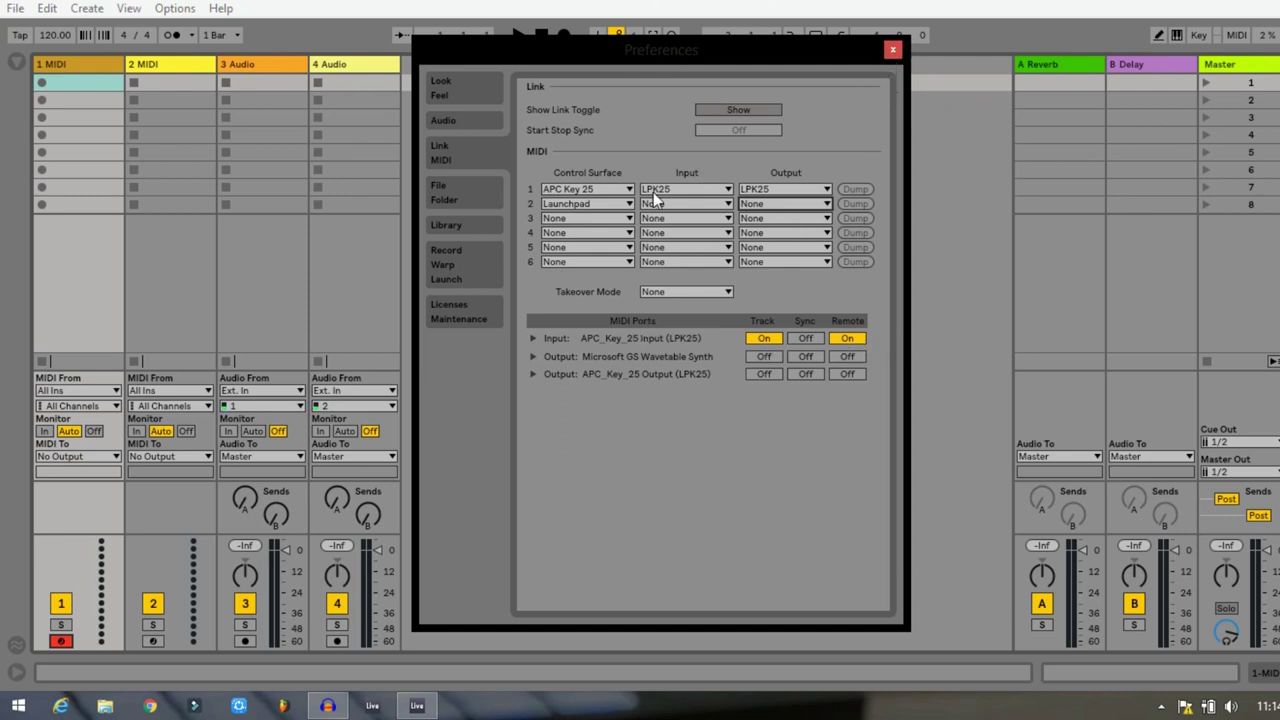
Reset the second control surface to None and close the preferences.
left_click(609, 204)
scroll(578, 224, "up", 10)
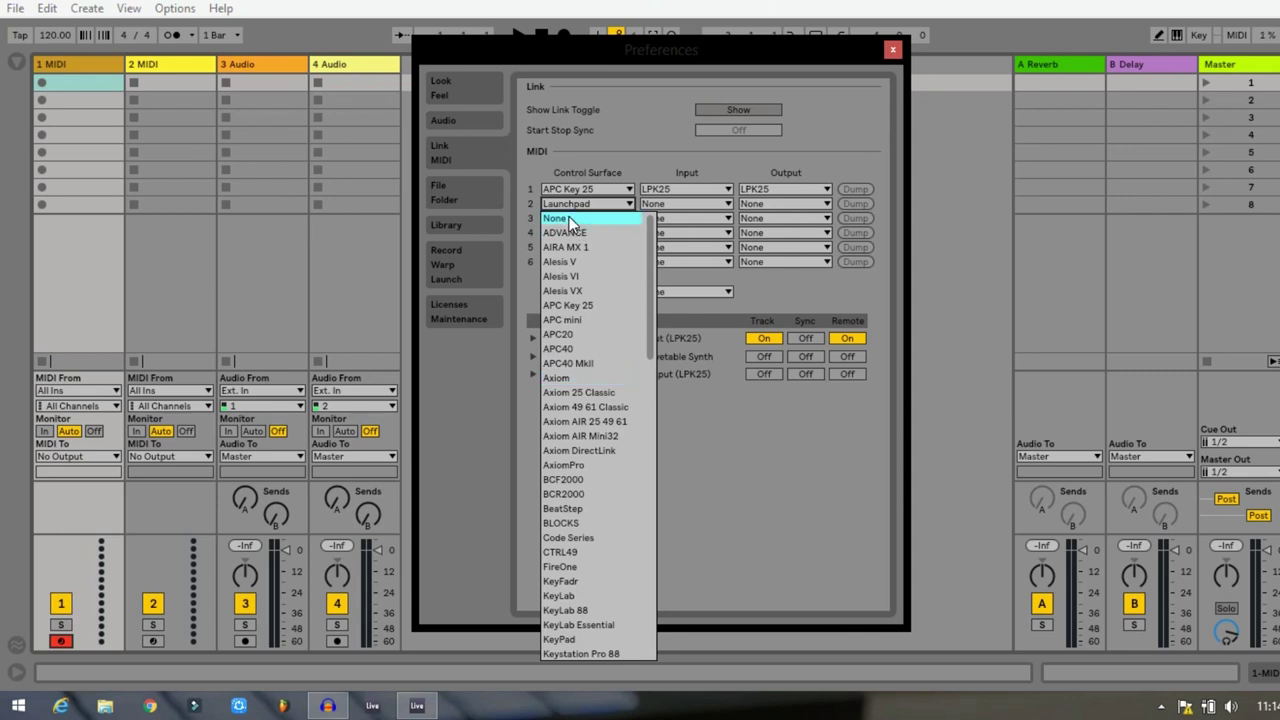
left_click(562, 224)
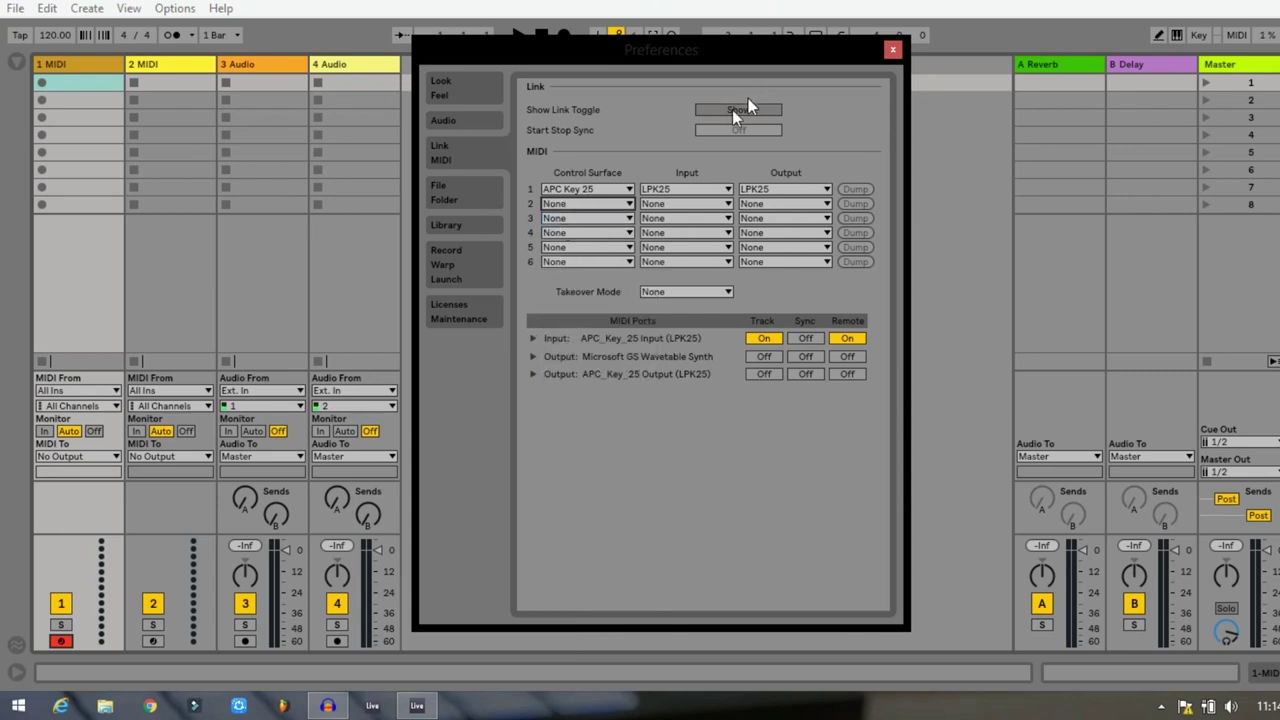
left_click(889, 50)
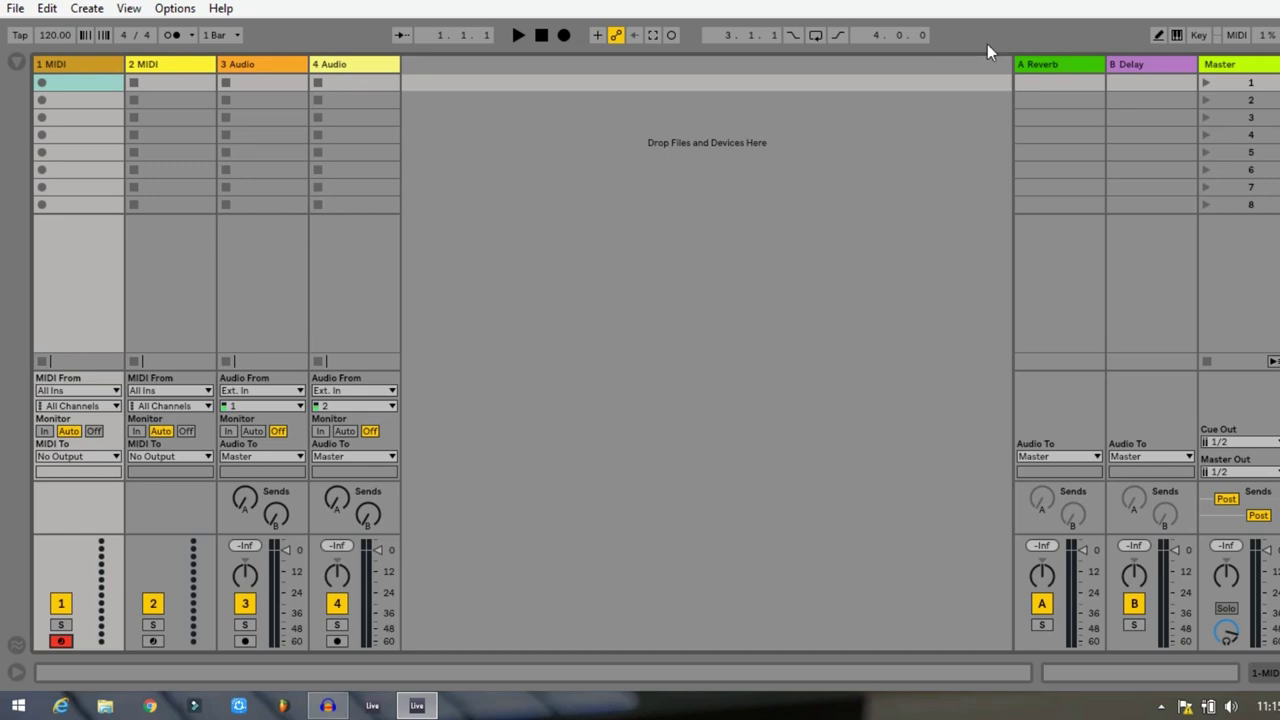
Turn on the computer MIDI keyboard and play a test note into the armed 1 MIDI track.
left_click(1180, 37)
left_click(1176, 36)
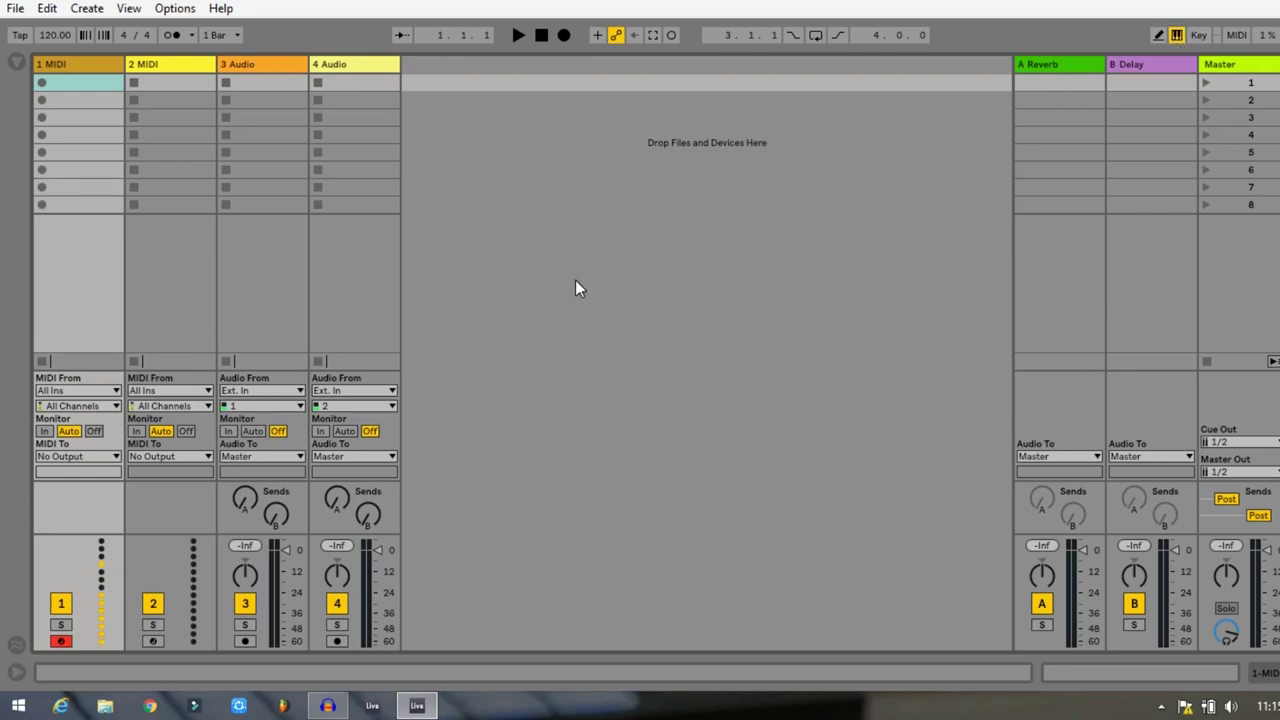
key("a")
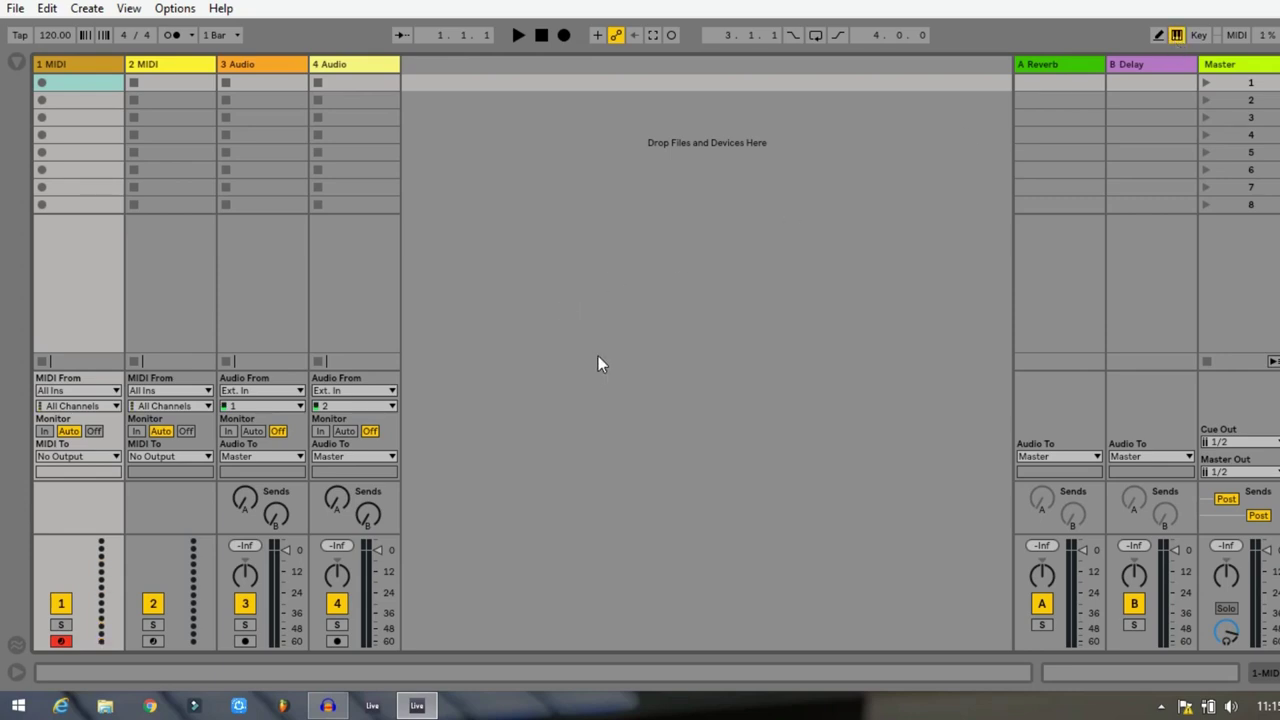